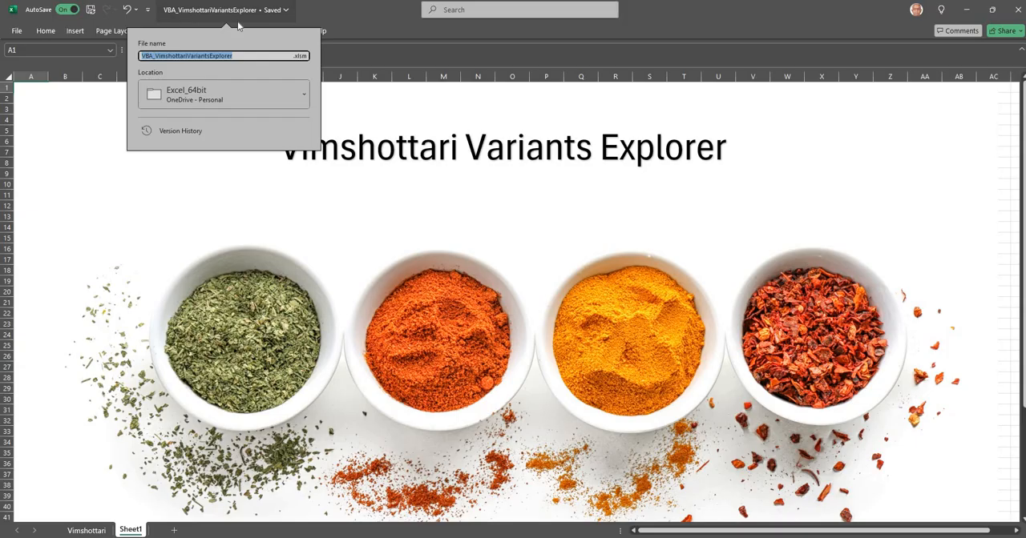
Step: Save the workbook and switch to the Vimshottari sheet
click(351, 185)
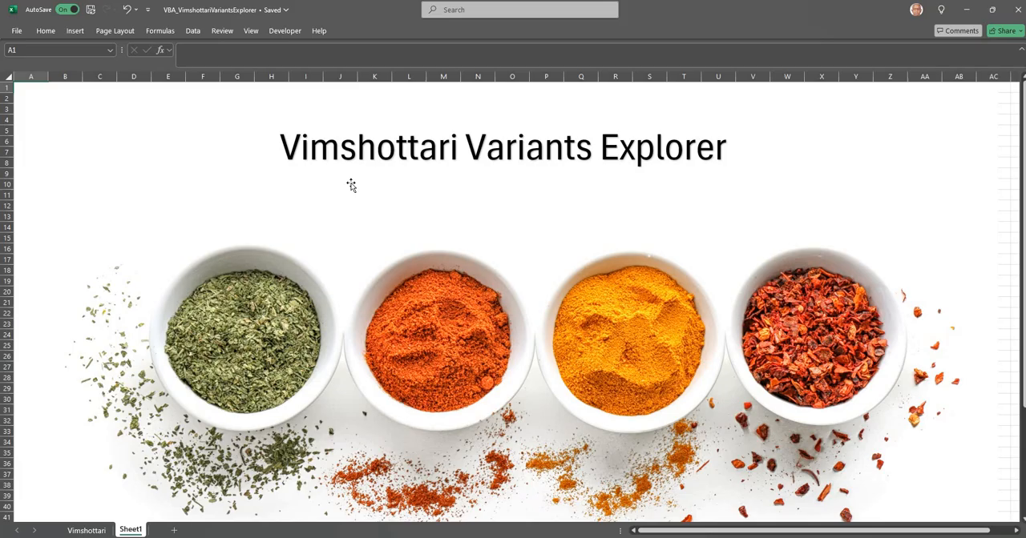
key(ctrl+s)
click(87, 531)
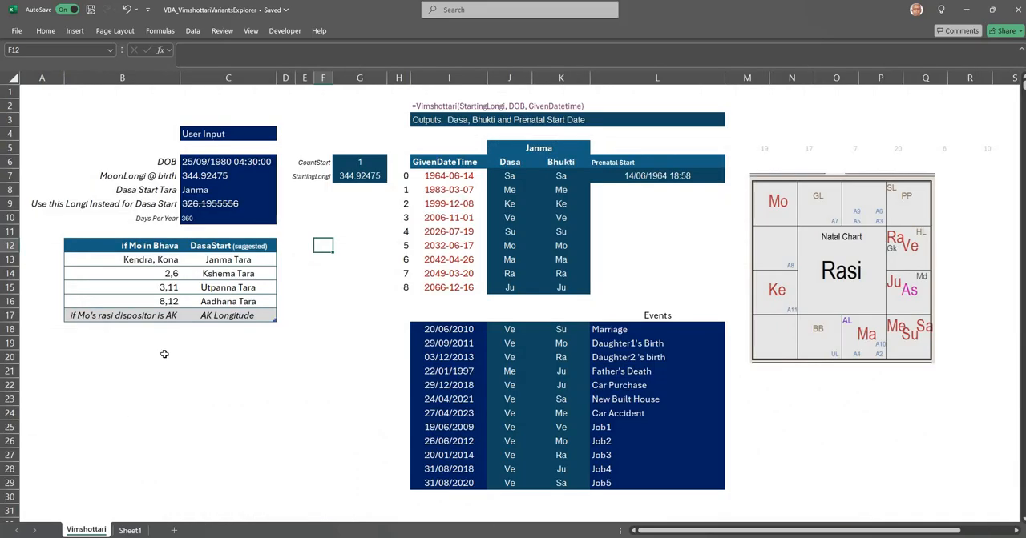
Step: Review the birth inputs and Dasa Start Tara options, along with the event dates and descriptions
click(218, 160)
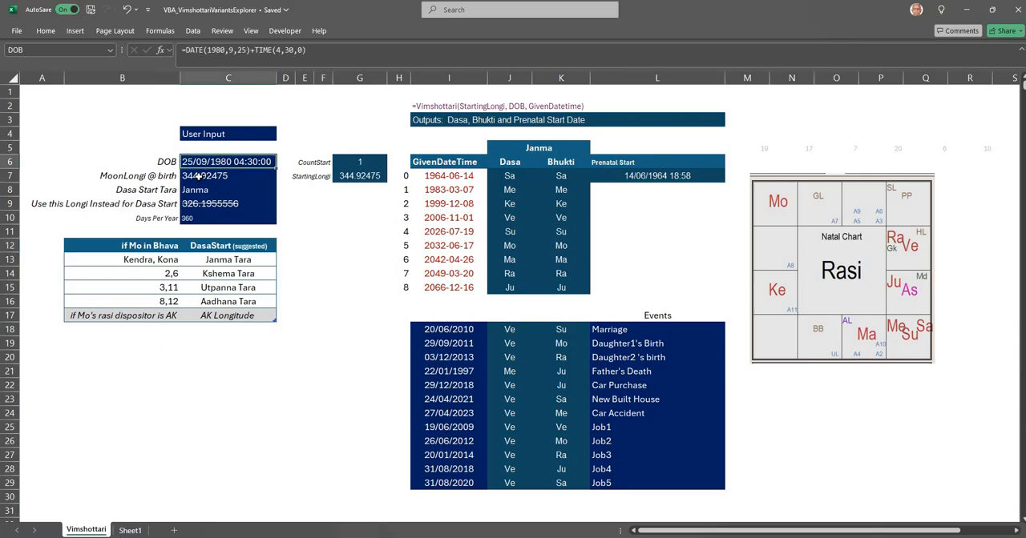
click(196, 177)
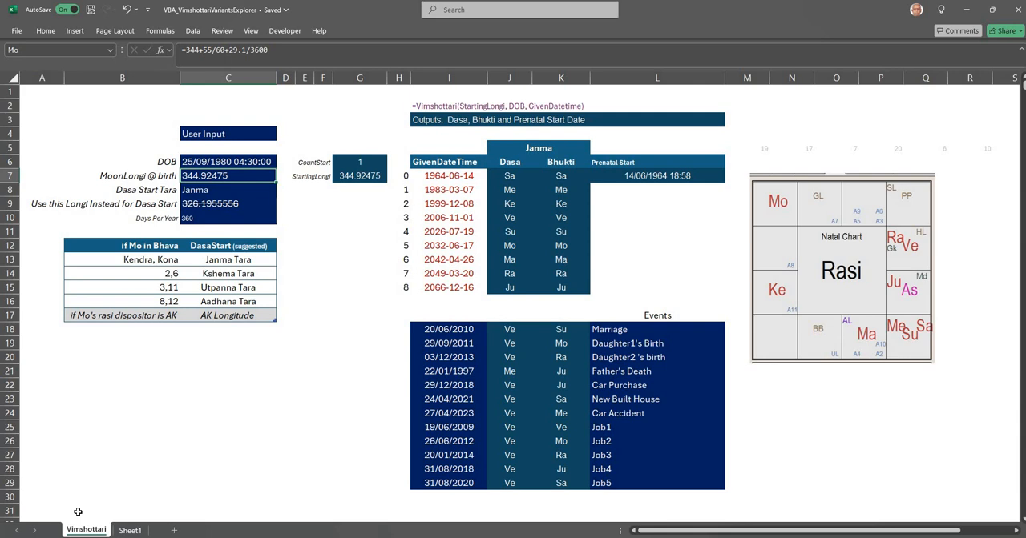
click(206, 192)
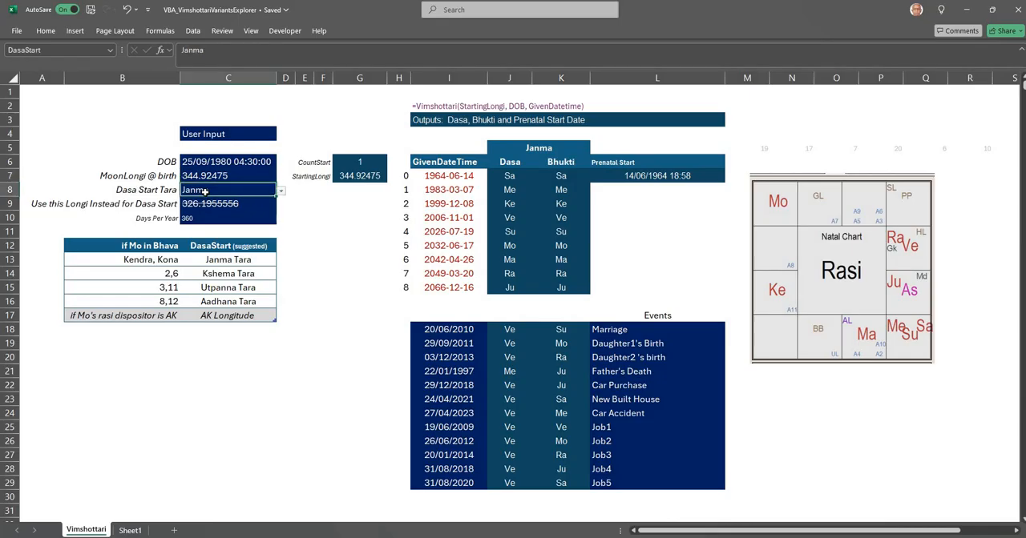
click(281, 192)
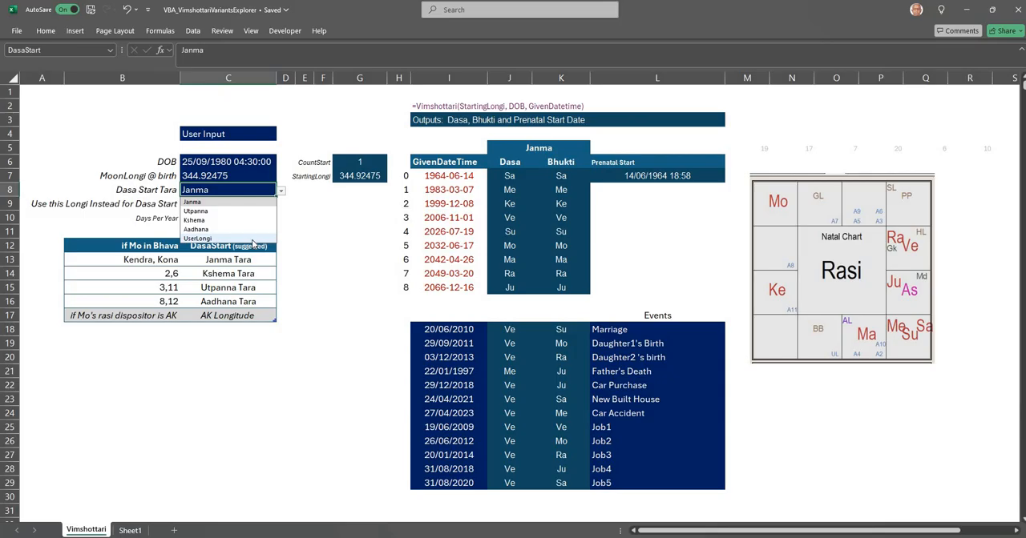
click(320, 230)
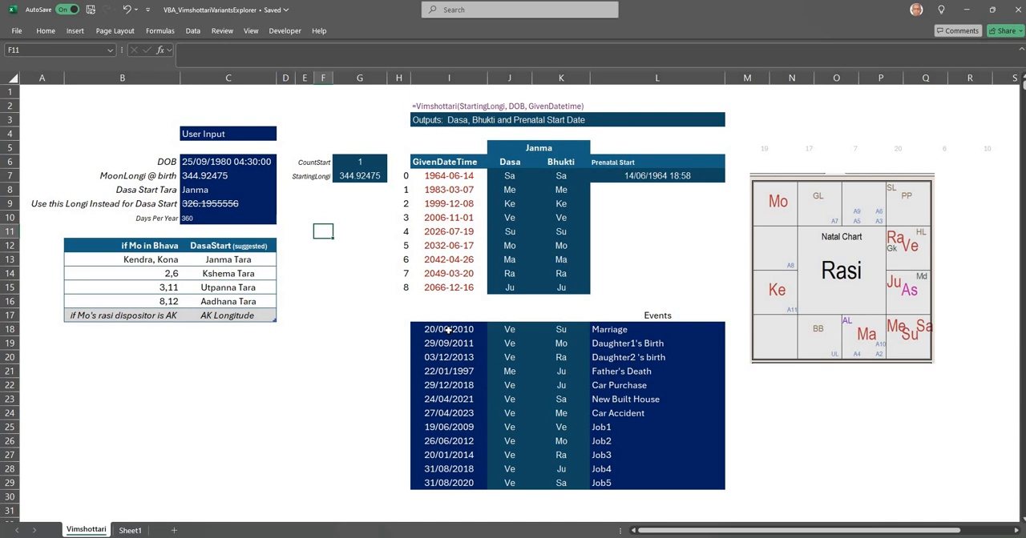
drag(449, 329, 457, 485)
click(625, 331)
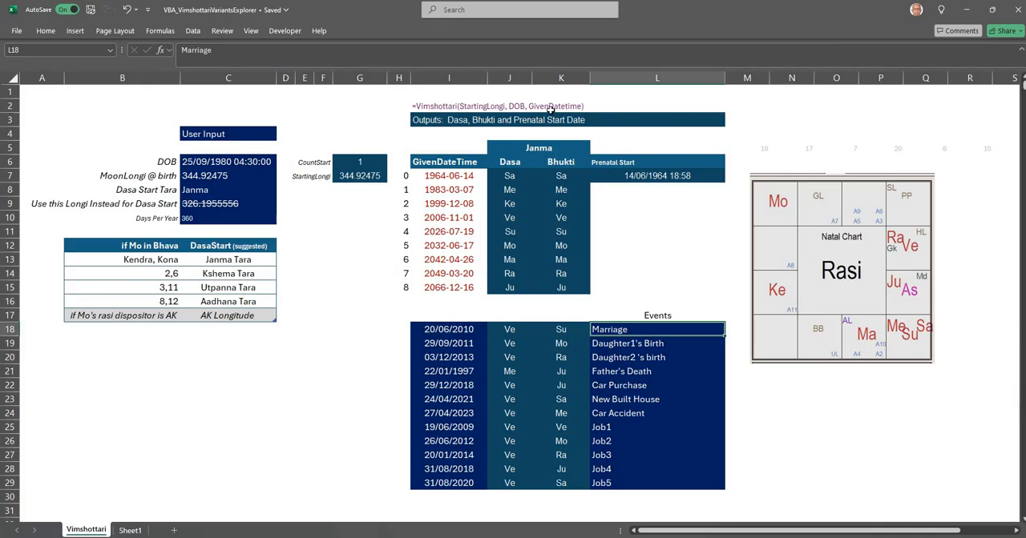
Step: Inspect the Vimshottari formulas behind the Dasa, Bhukti and Prenatal Start outputs and the Marriage event's Bhukti
click(519, 178)
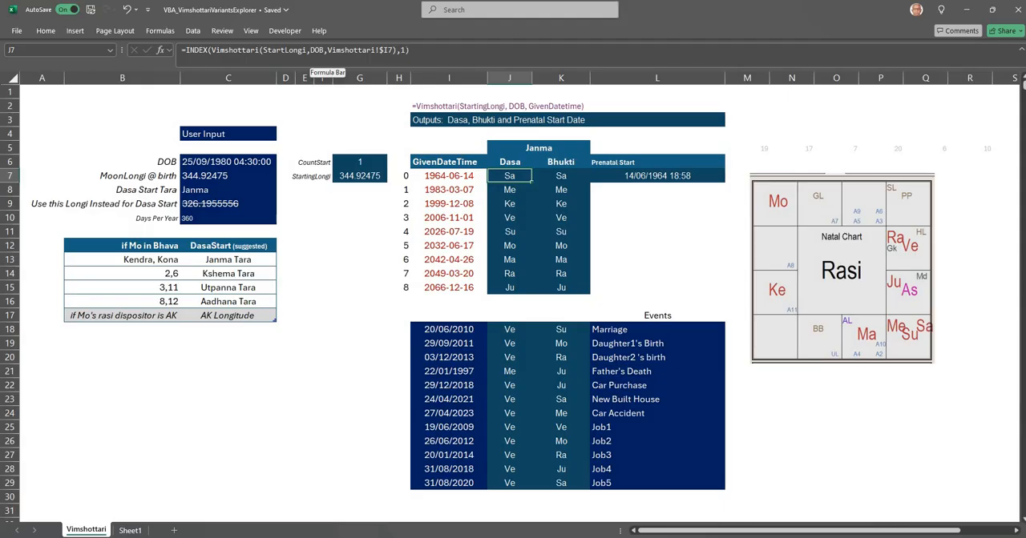
click(585, 179)
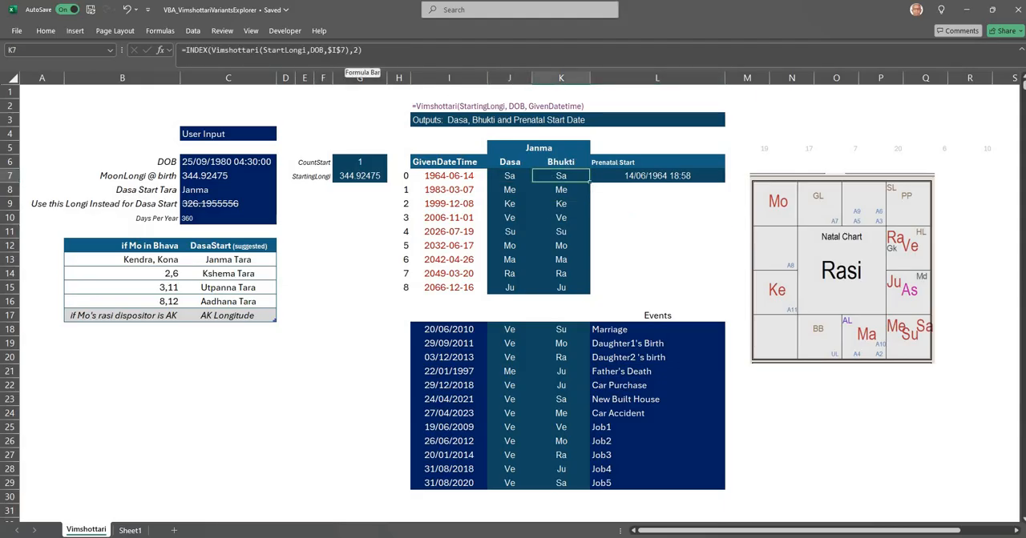
click(657, 231)
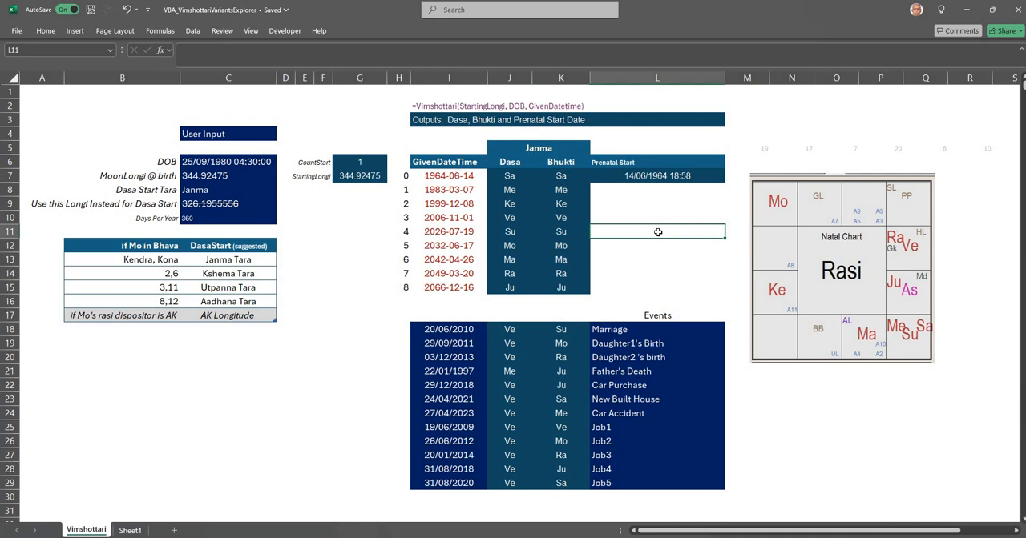
click(642, 175)
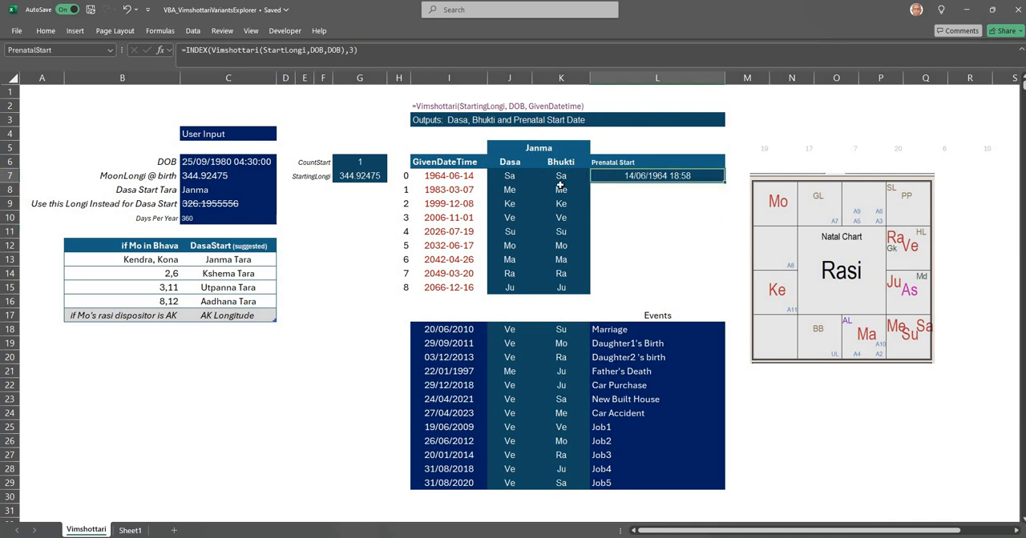
click(510, 189)
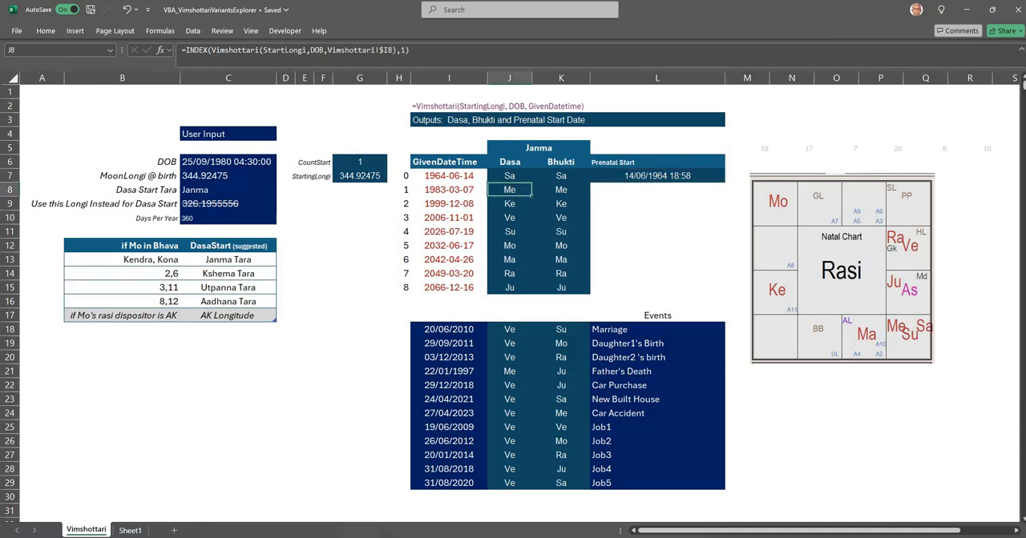
key(F2)
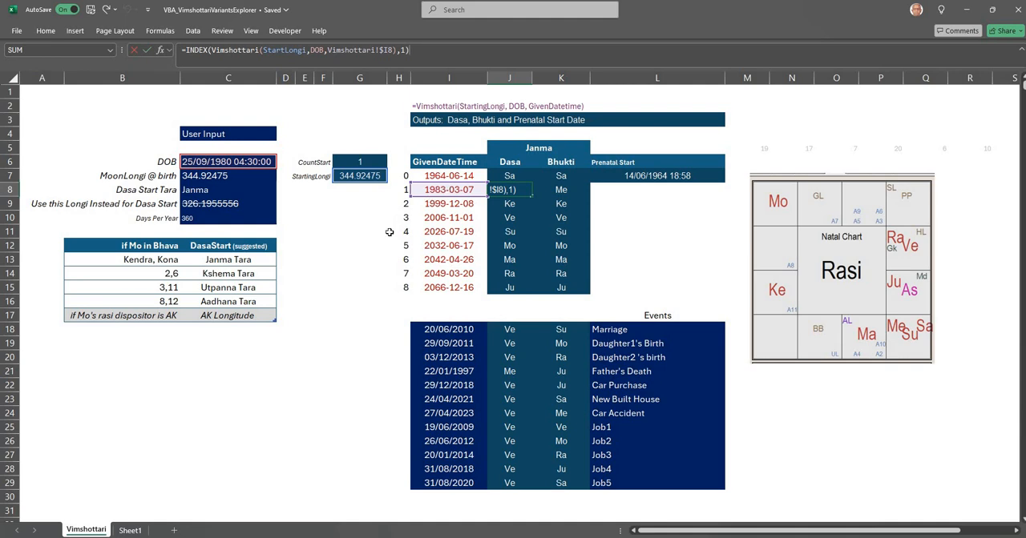
click(653, 256)
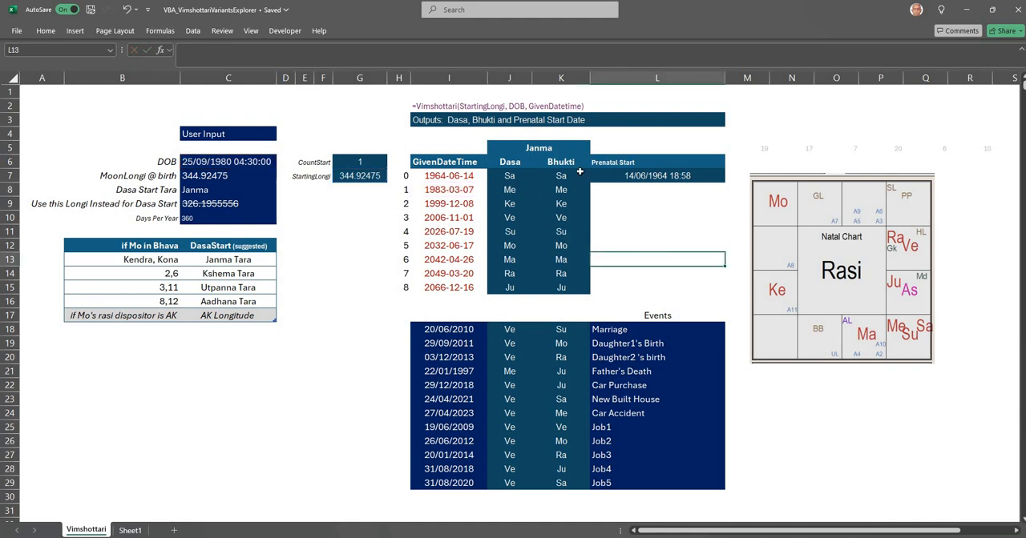
drag(508, 175, 550, 288)
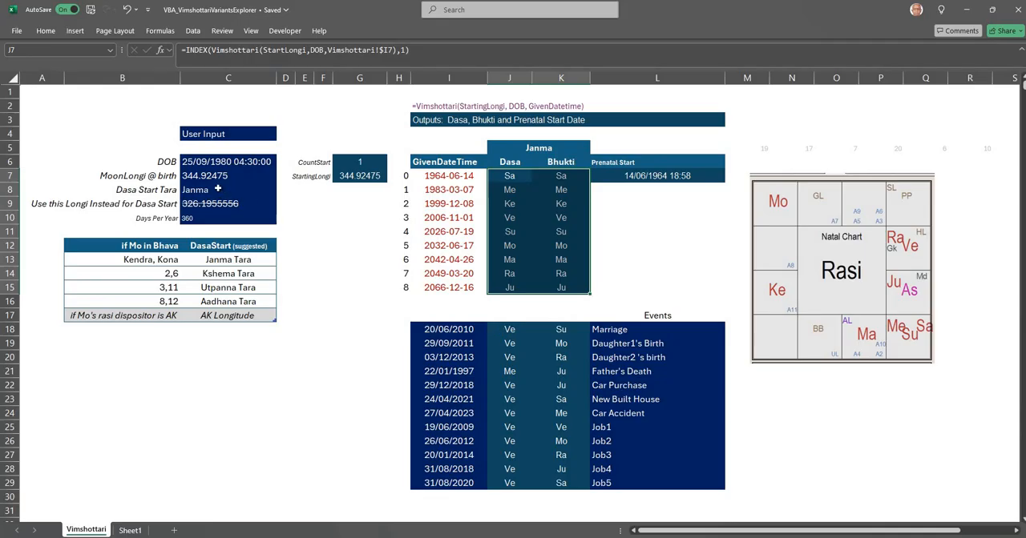
click(559, 329)
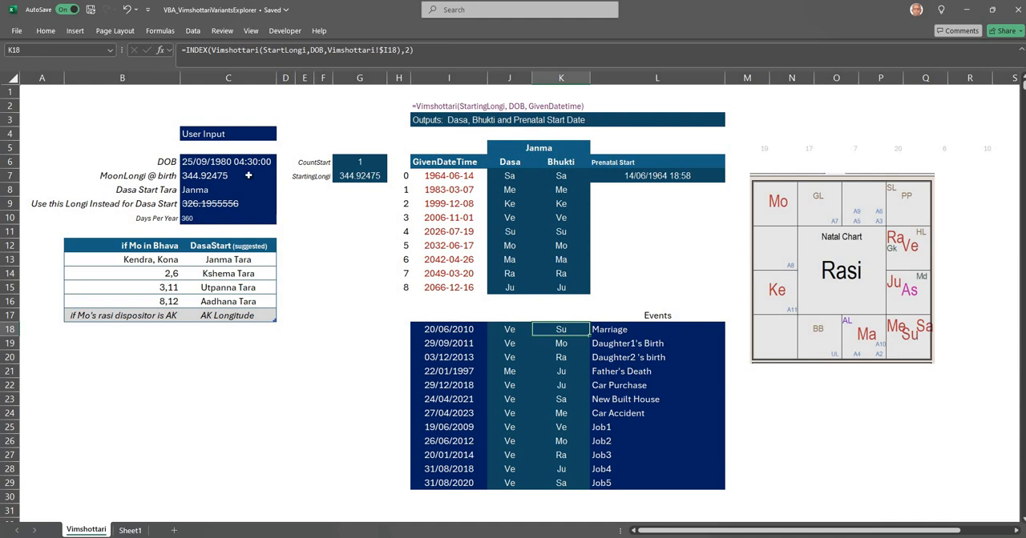
Step: Set the Dasa Start Tara to Aadhana
click(205, 190)
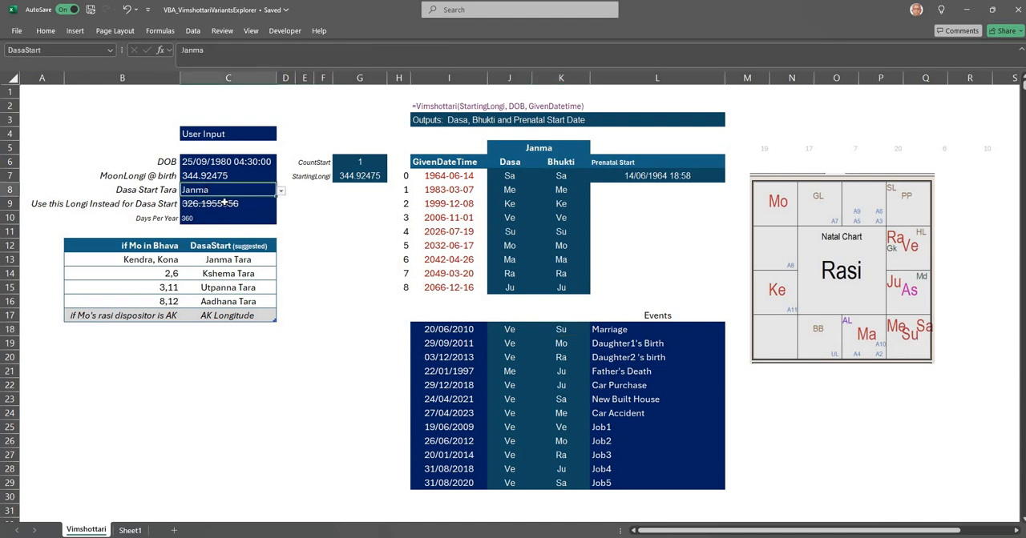
click(633, 331)
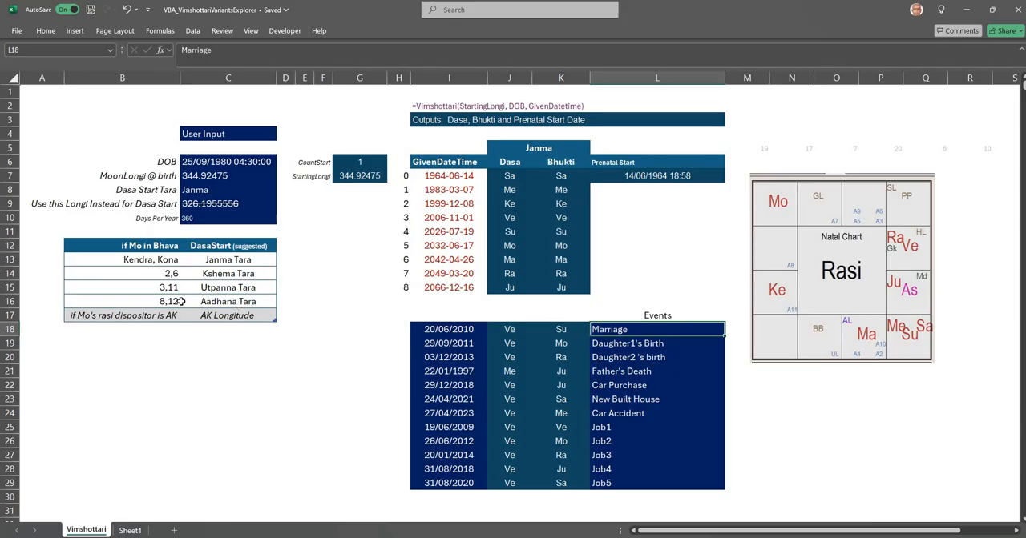
click(230, 190)
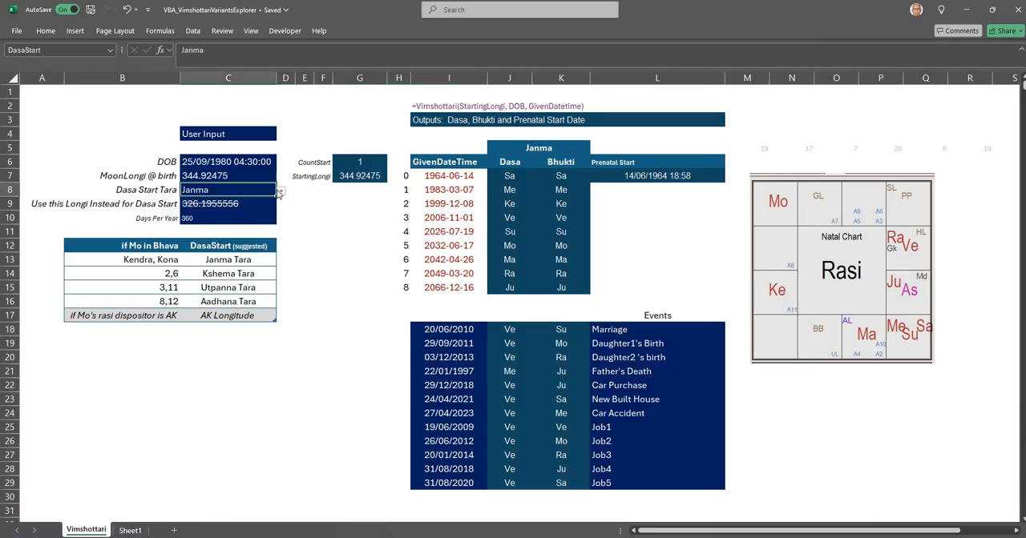
click(281, 190)
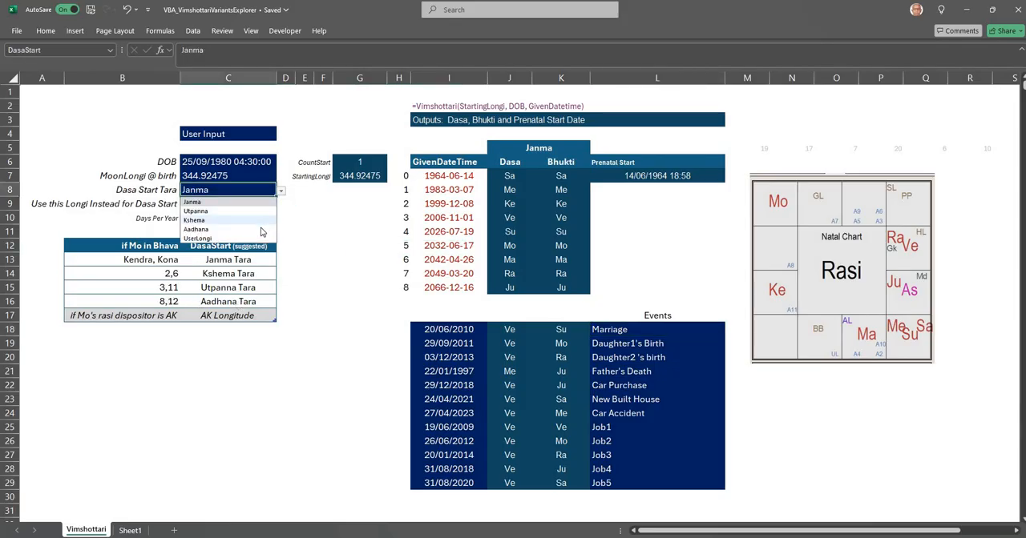
click(255, 230)
click(339, 241)
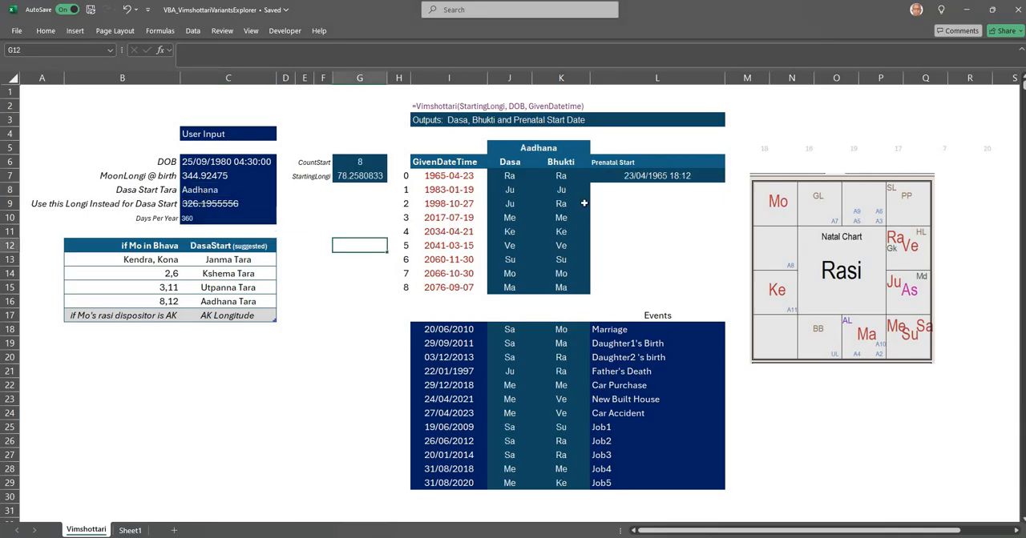
Step: Check the Dasa and Bhukti results for the Marriage and Car Accident events
click(516, 332)
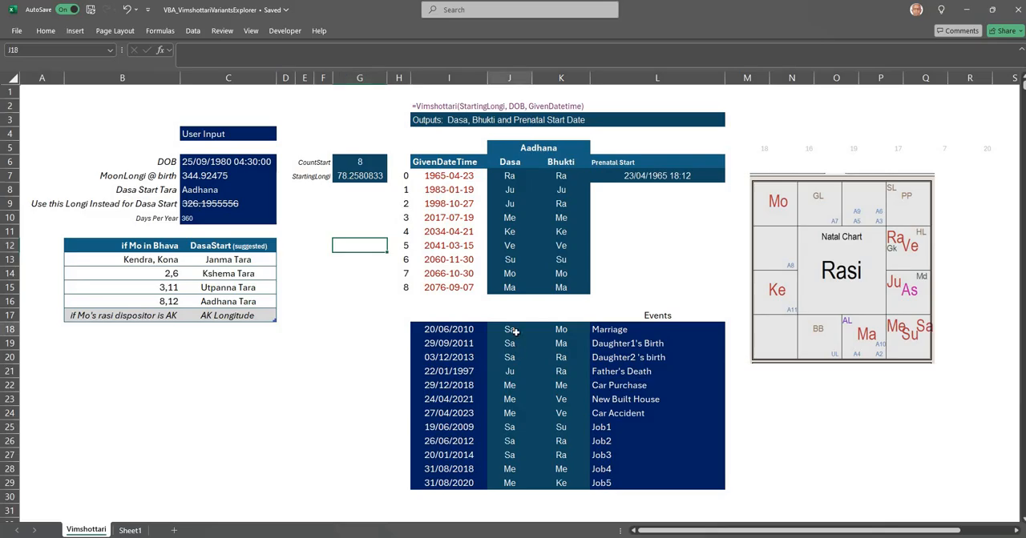
click(561, 329)
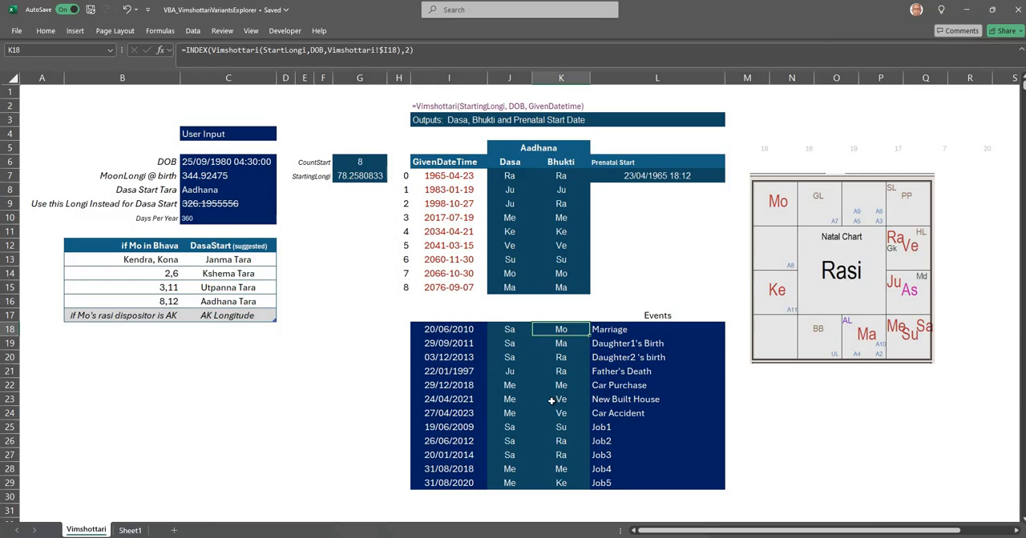
click(514, 413)
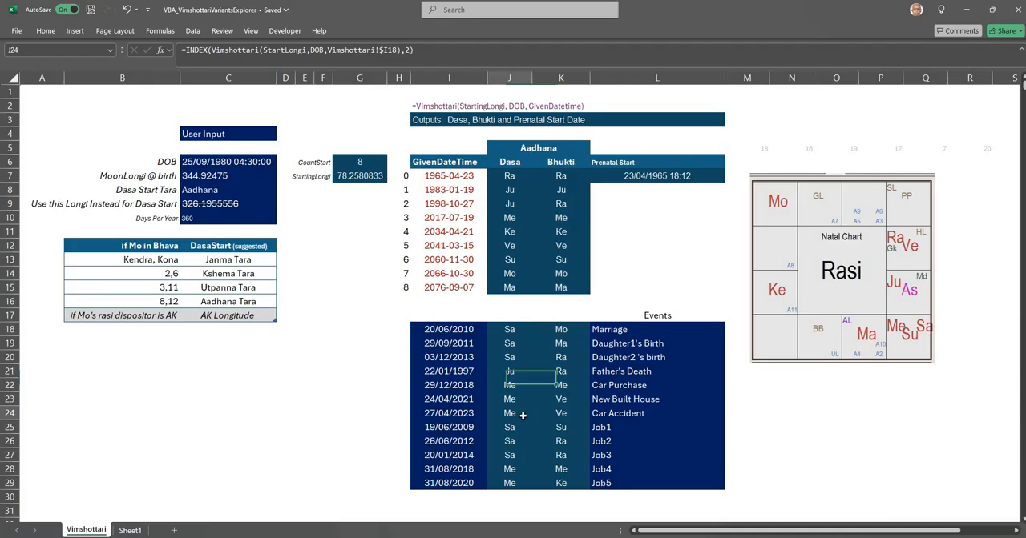
click(566, 413)
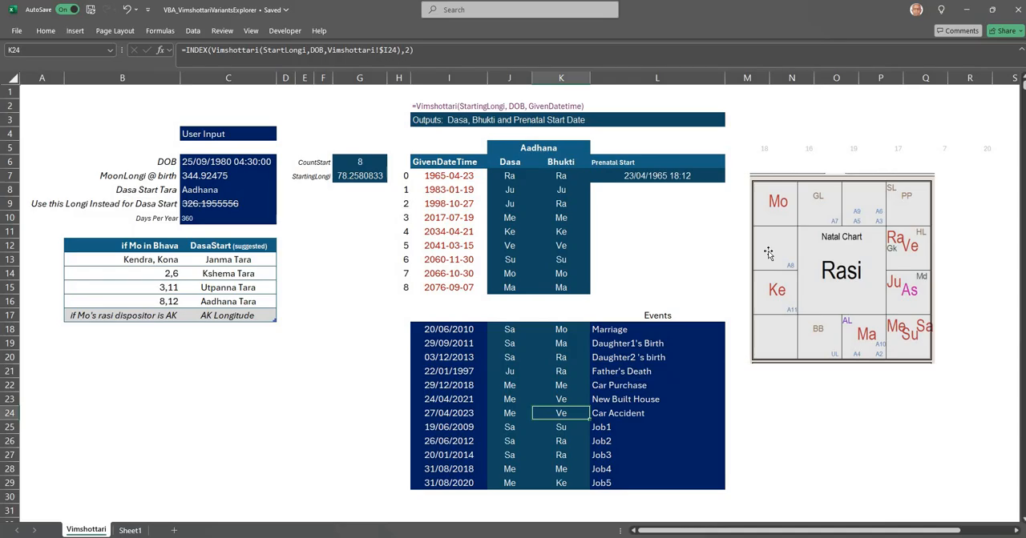
Step: Try Kshema and Utpanna as the Dasa Start Tara to compare the results, and restore Aadhana
click(249, 190)
click(280, 191)
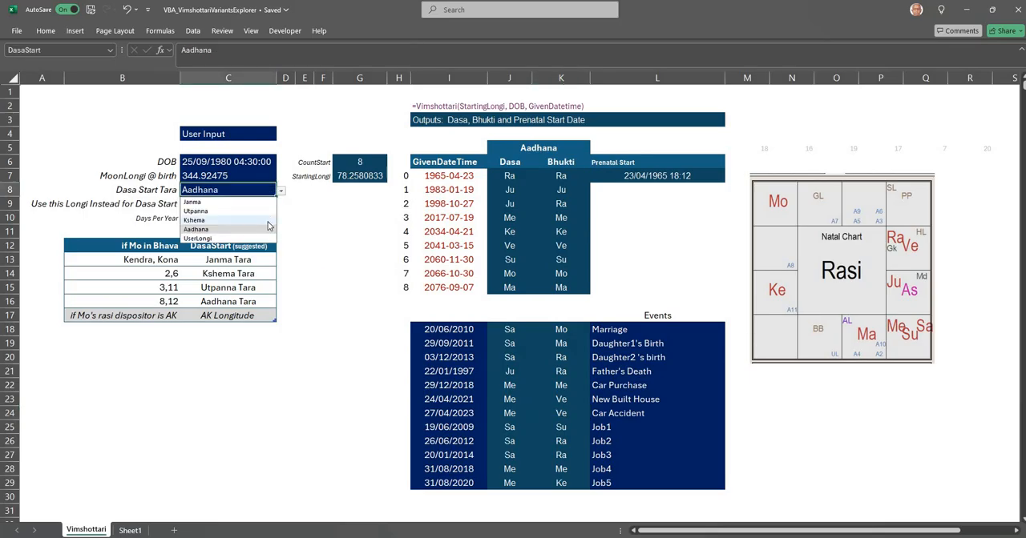
click(265, 219)
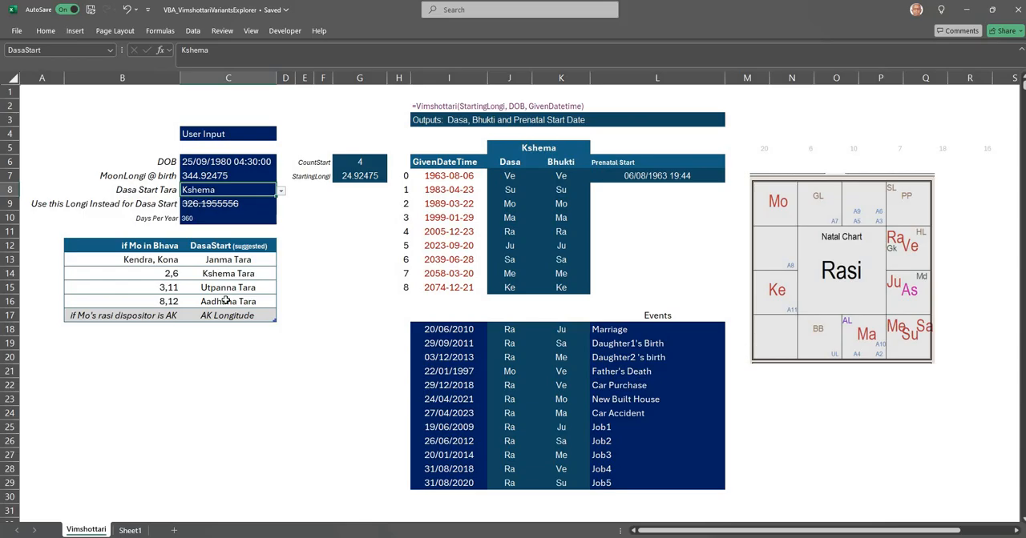
click(281, 193)
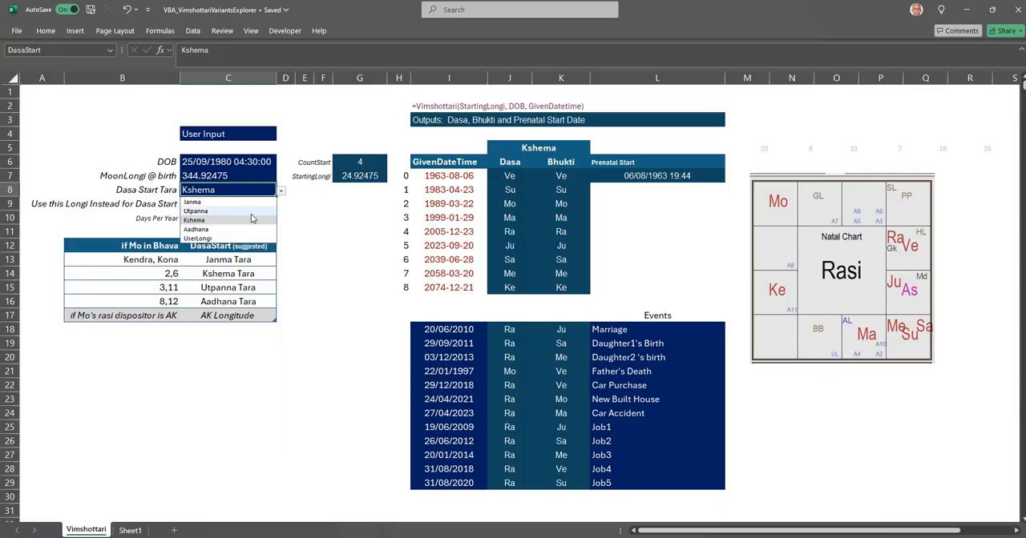
click(251, 212)
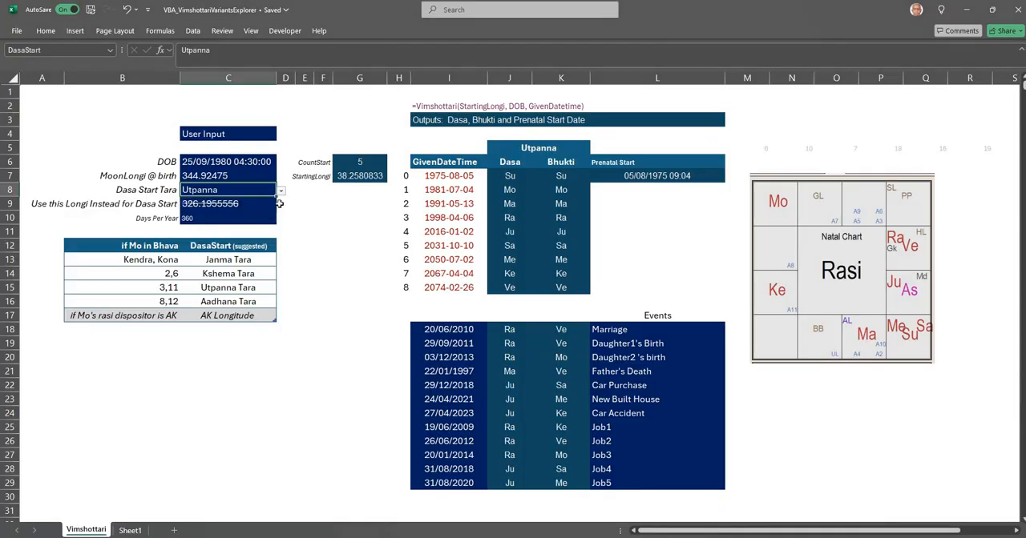
click(282, 192)
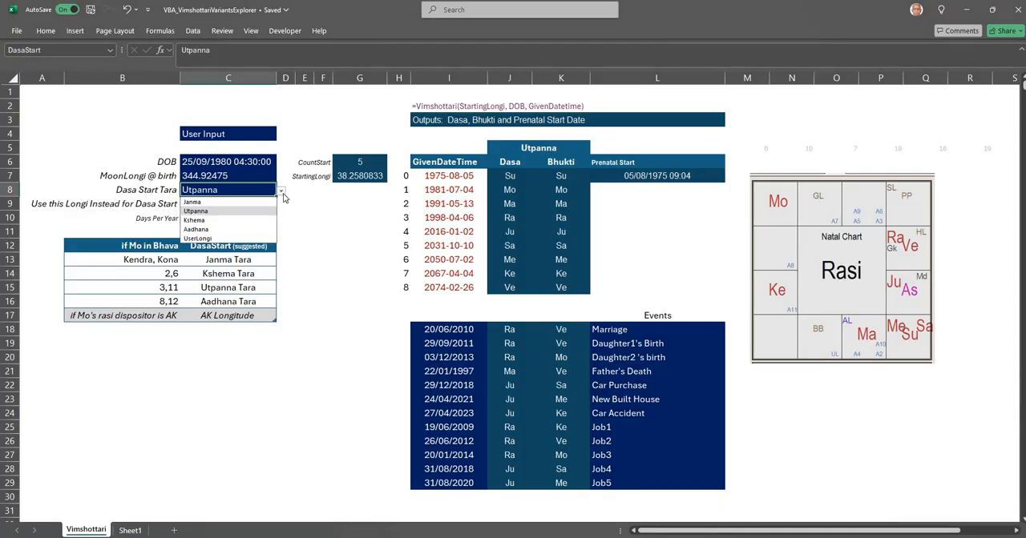
click(254, 229)
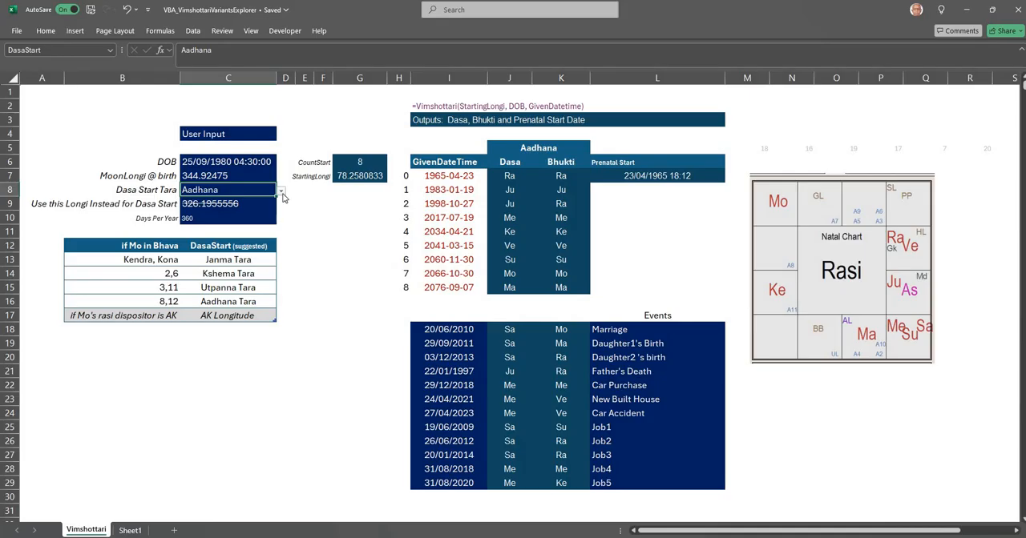
click(225, 176)
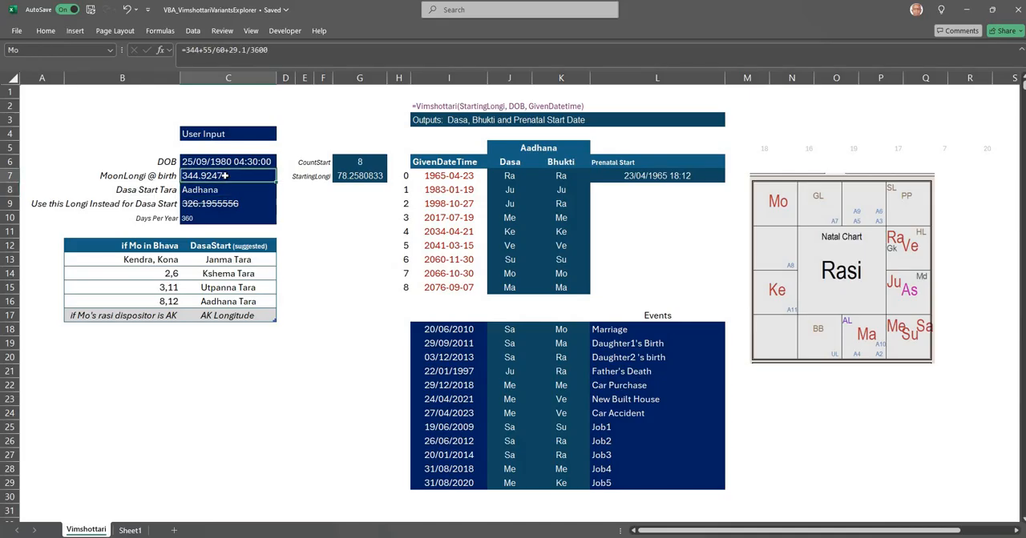